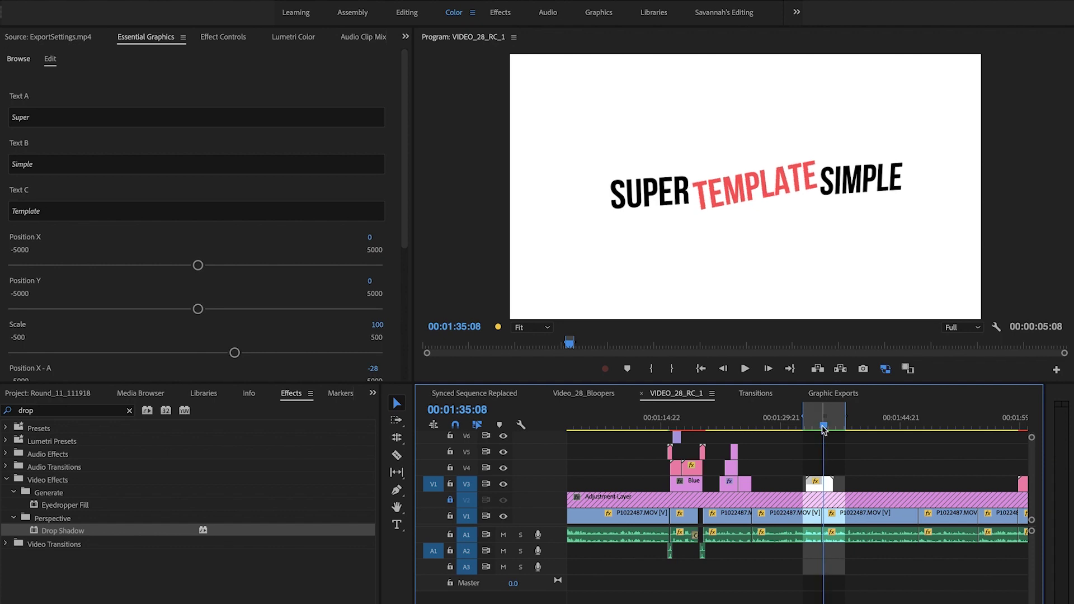
- Set the title graphic's Text A to "Look", Text B to "How" and Text C to "Easy!"
click(103, 122)
text(Look)
key(Tab)
key(Tab)
text(E)
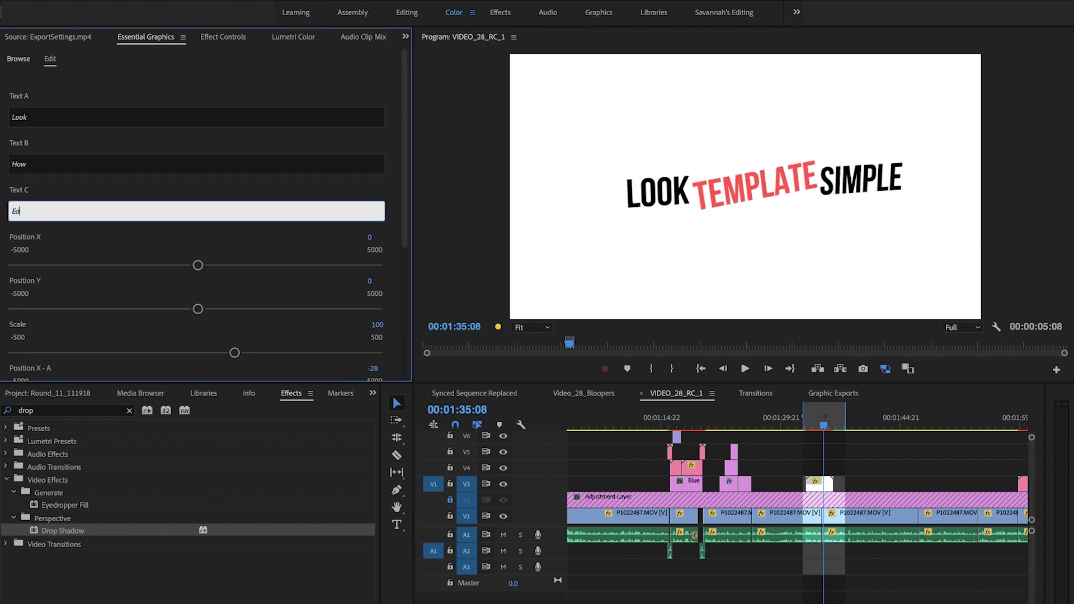
click(182, 73)
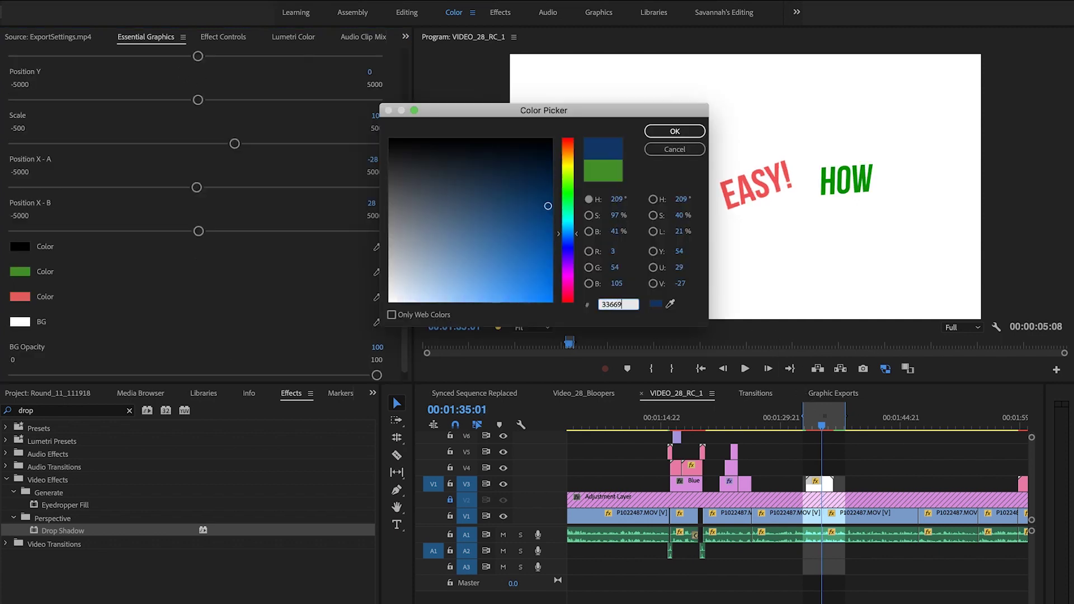
- Set the title graphic's second color to blue and paste a copied hex code as its first color
key(Return)
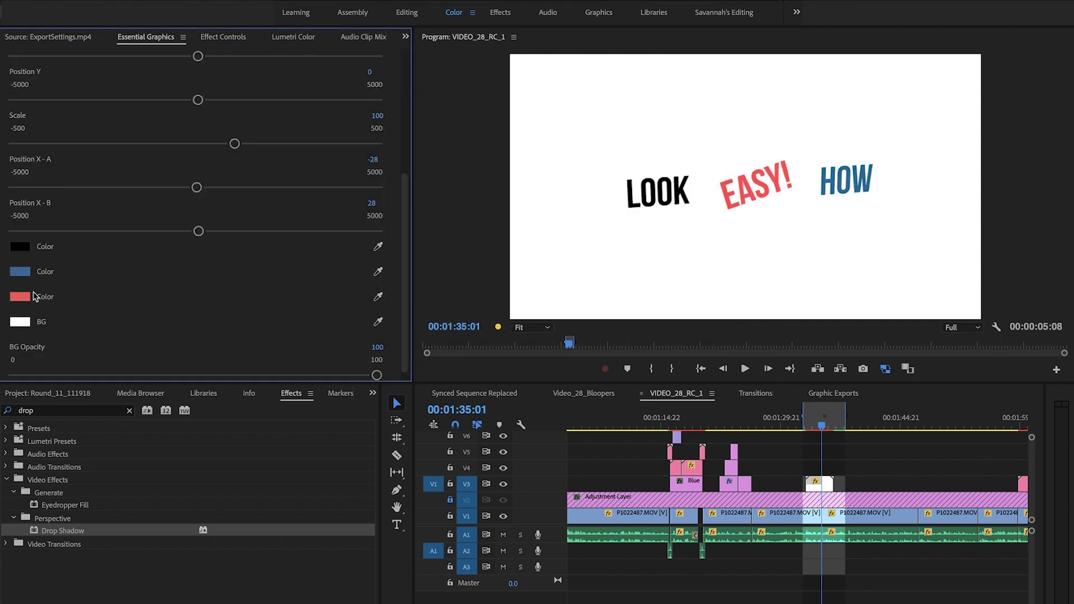
click(20, 247)
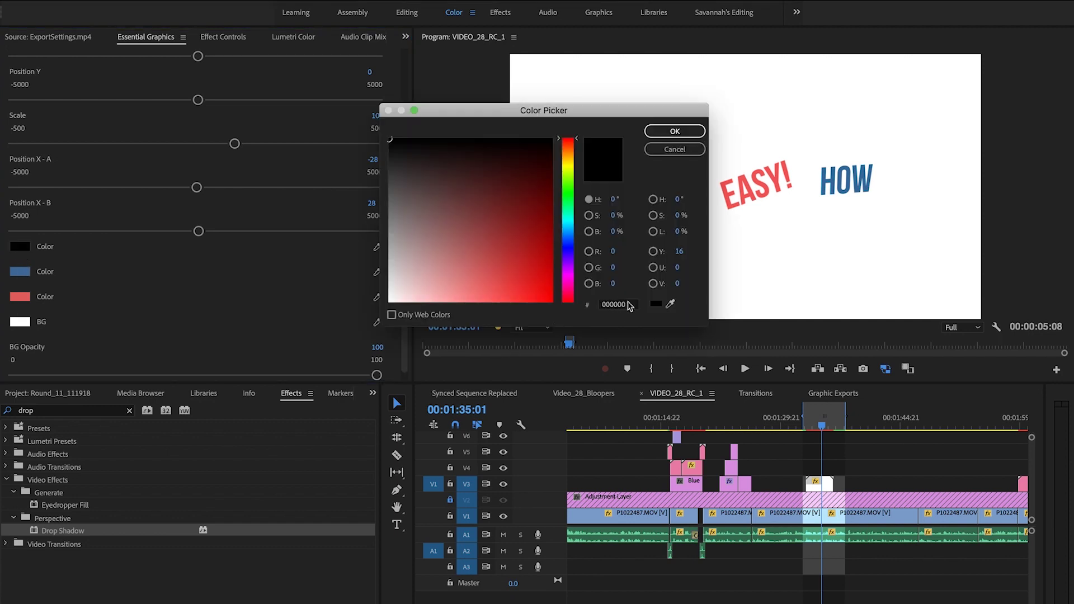
key(super+v)
key(Return)
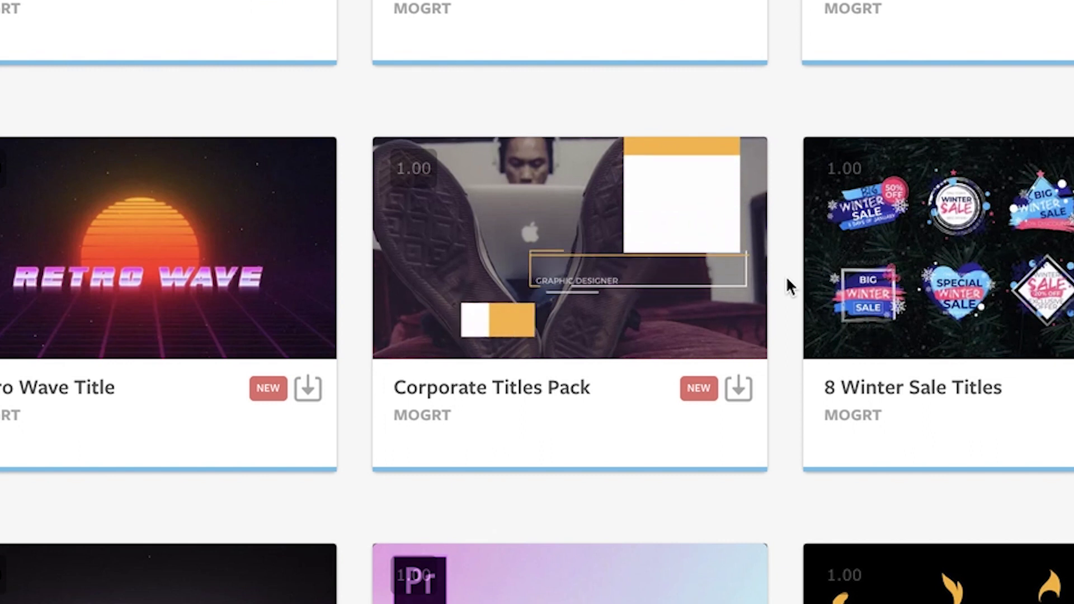
scroll(787, 284, down, 5)
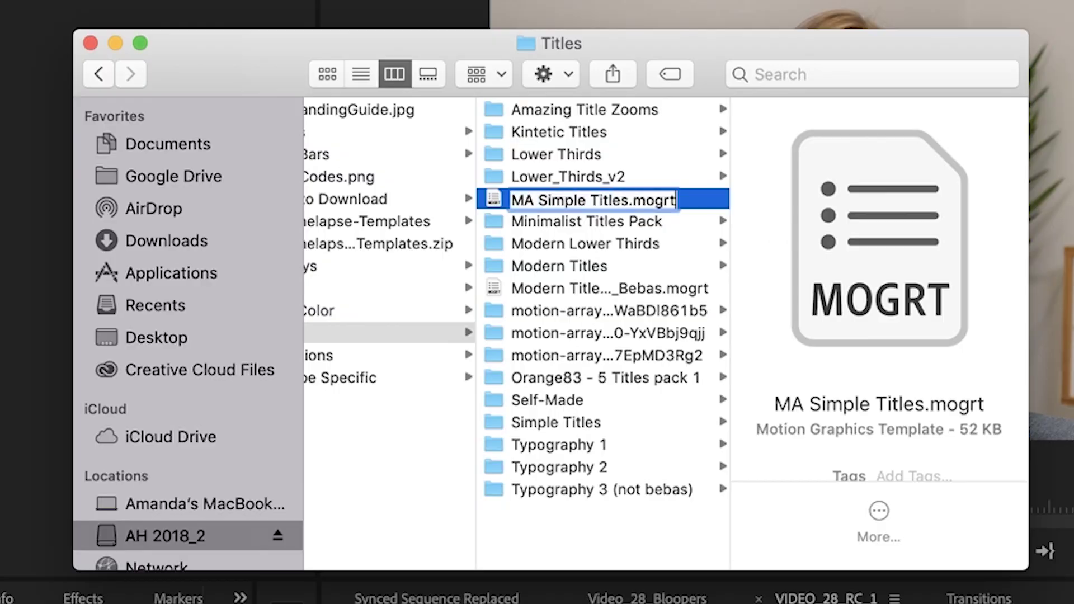
- Rename MA Simple Titles.mogrt to MA Simple Titles.zip and extract the archive
text(ip)
key(Return)
click(764, 248)
double_click(599, 199)
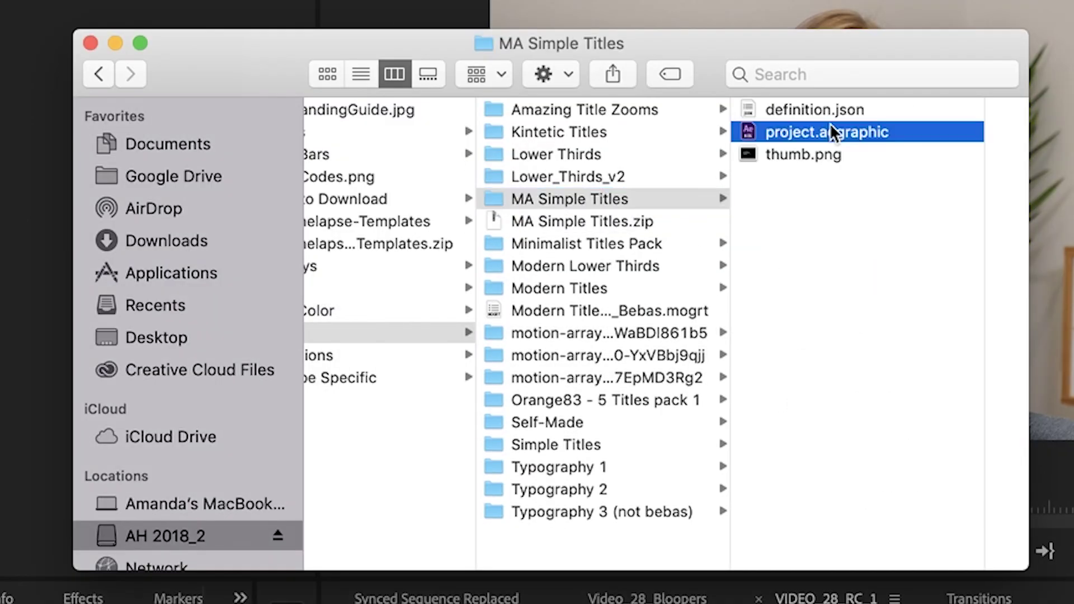
- Rename project.aegraphic to project.zip, then extract it and open the After Effects project it contains
click(815, 132)
double_click(573, 136)
text(zip)
key(Return)
click(681, 230)
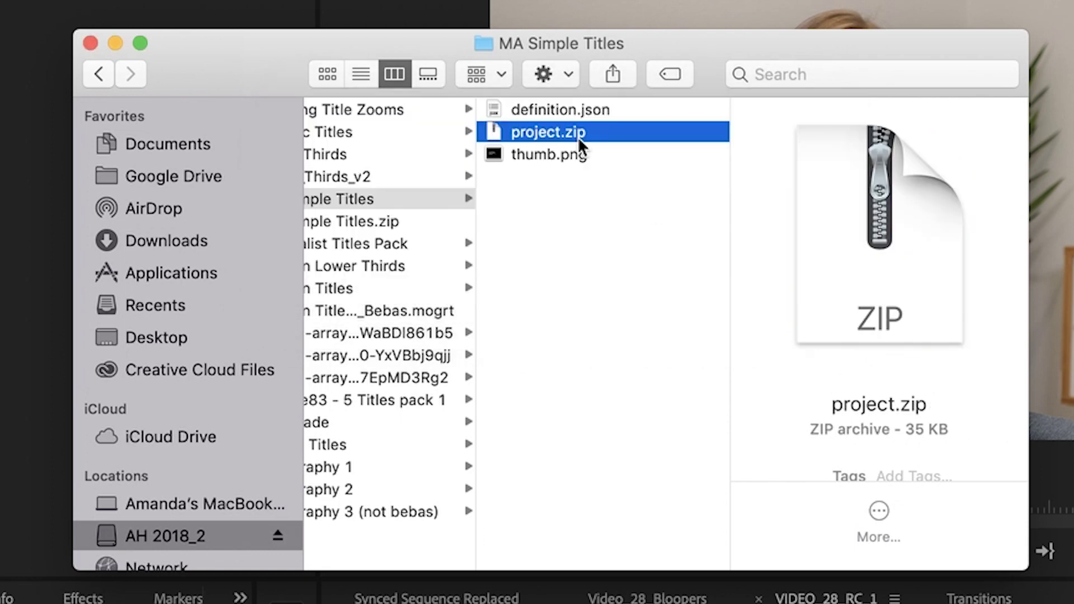
double_click(575, 144)
click(811, 110)
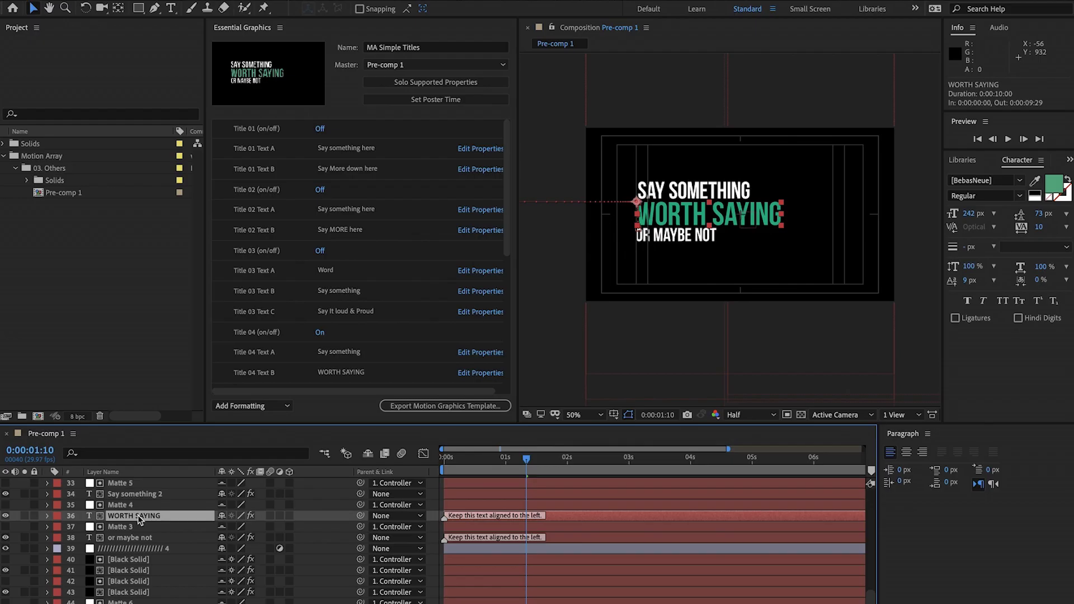
- Try Lao MN and another font on the WORTH SAYING text layer
click(1019, 181)
click(874, 288)
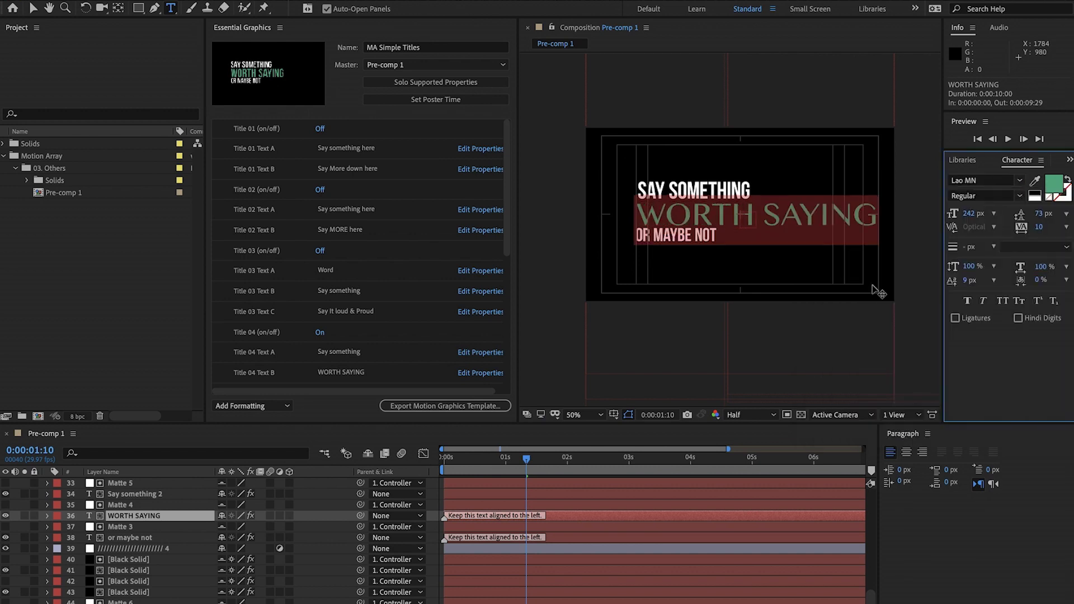
click(1021, 182)
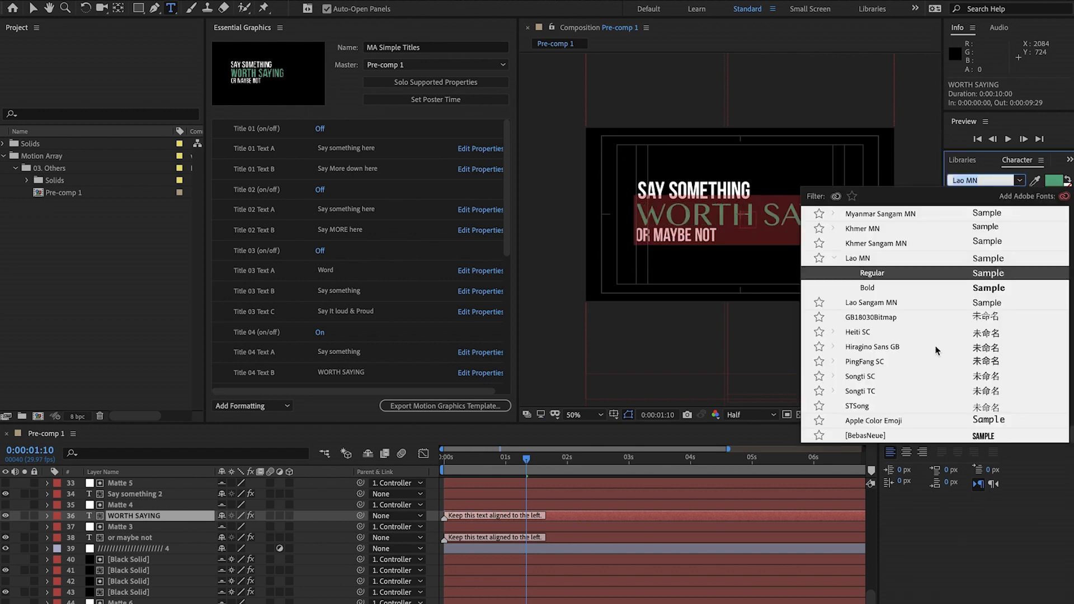
click(917, 374)
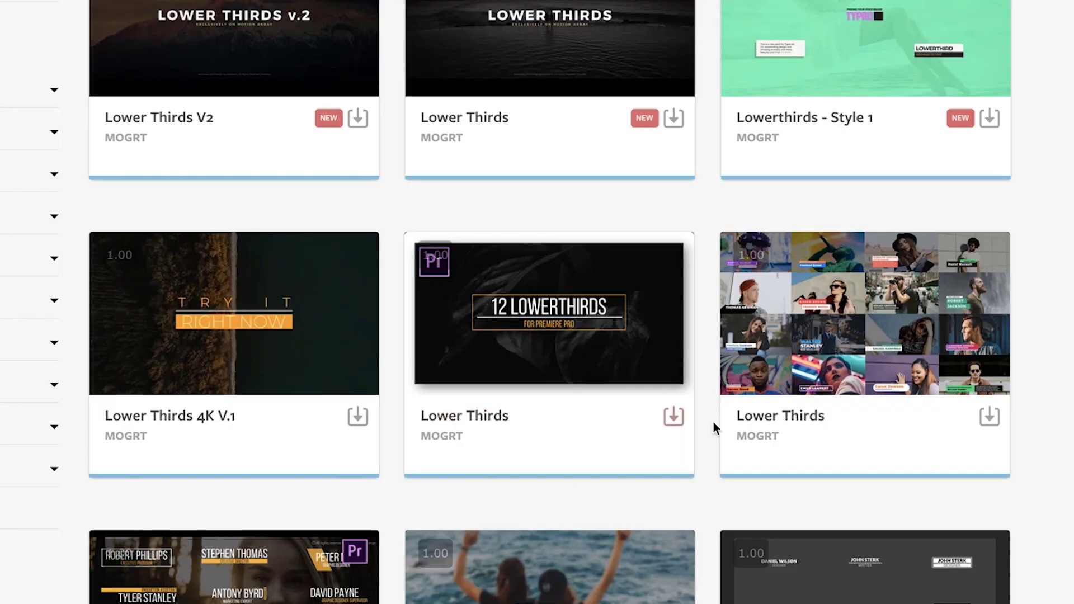
scroll(715, 428, down, 8)
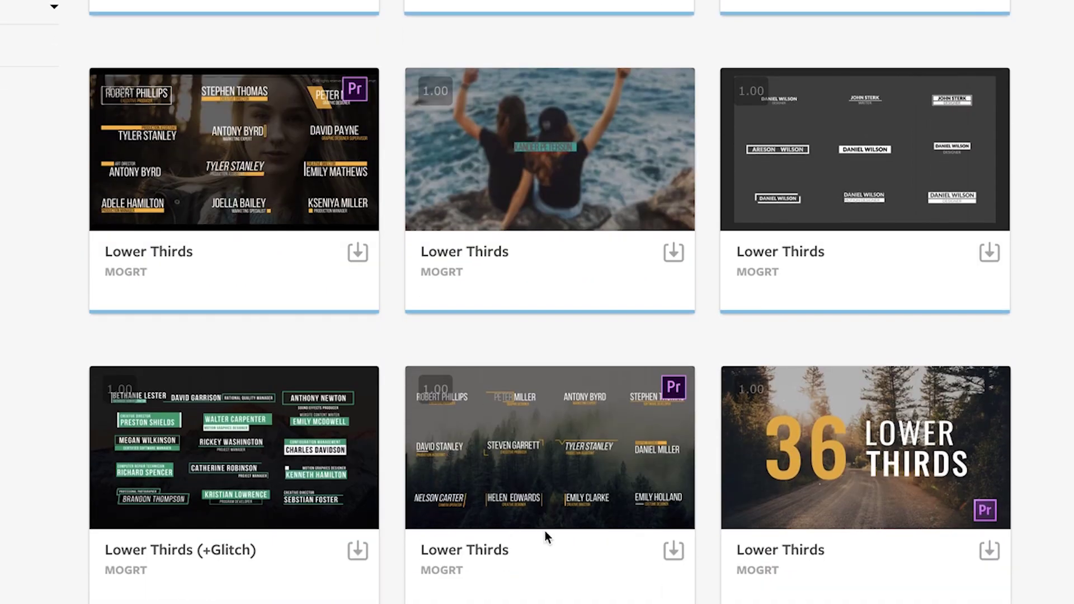
scroll(707, 512, down, 5)
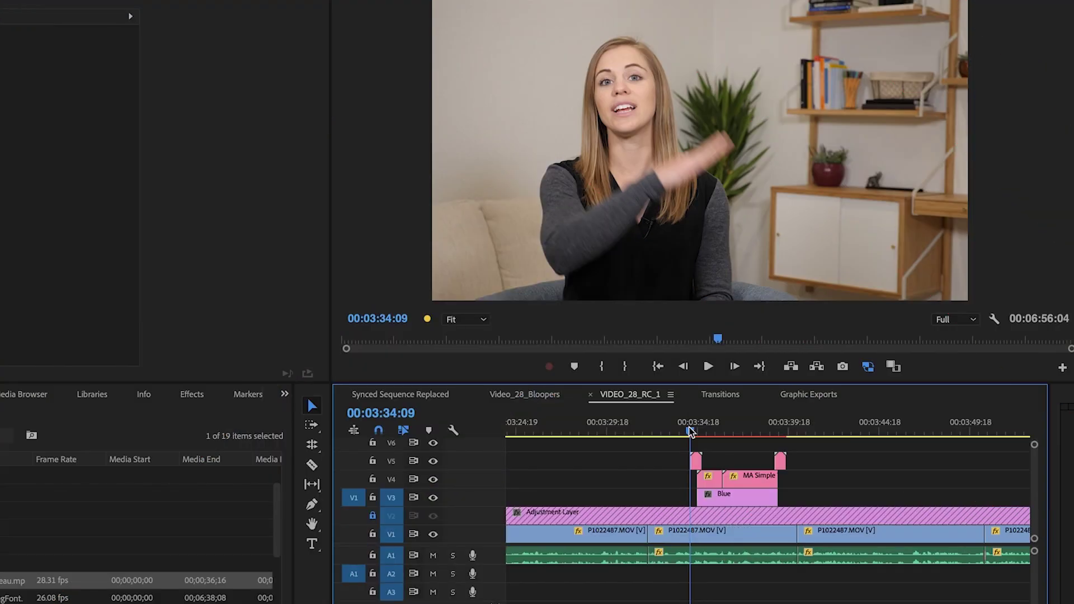
drag(694, 432, 783, 434)
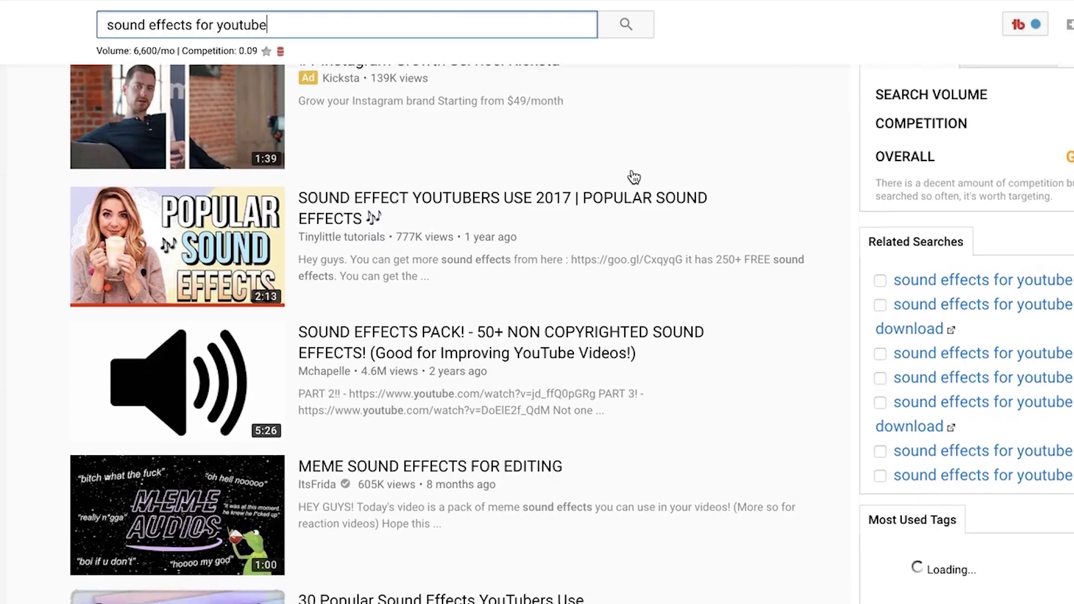
- Browse the YouTube results for "sound effects for youtube" and search for a clicking clock sound effect
scroll(632, 177, down, 5)
scroll(634, 177, down, 10)
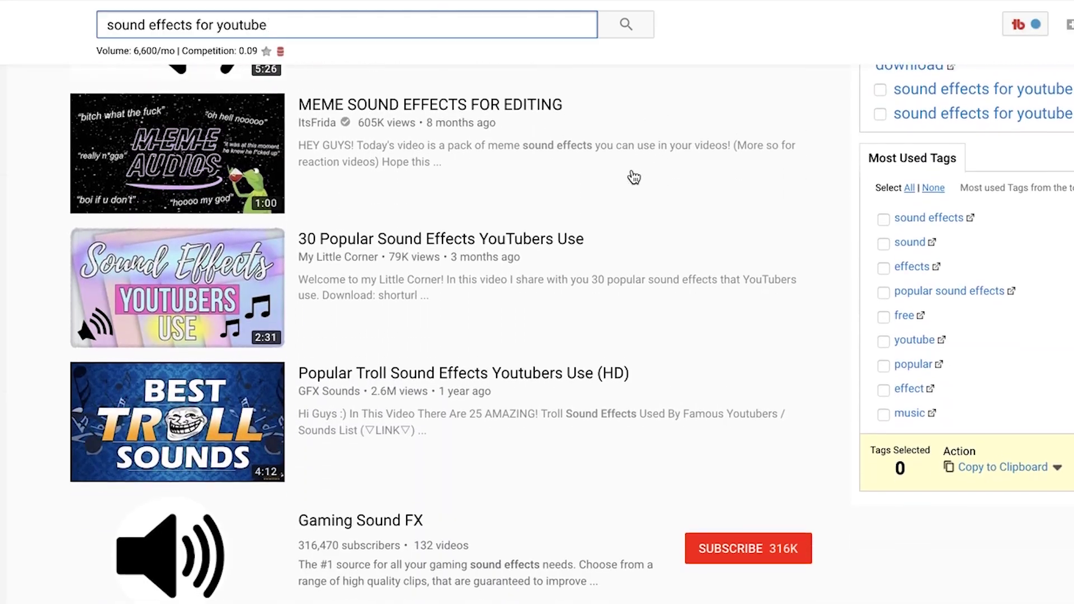
scroll(634, 177, down, 9)
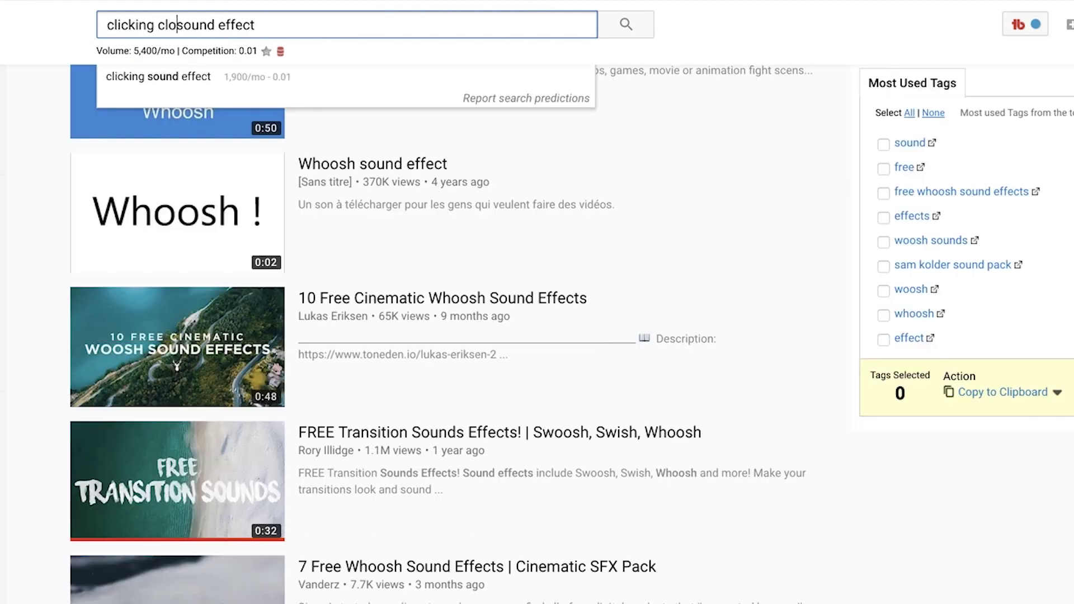
text(ck)
key(Return)
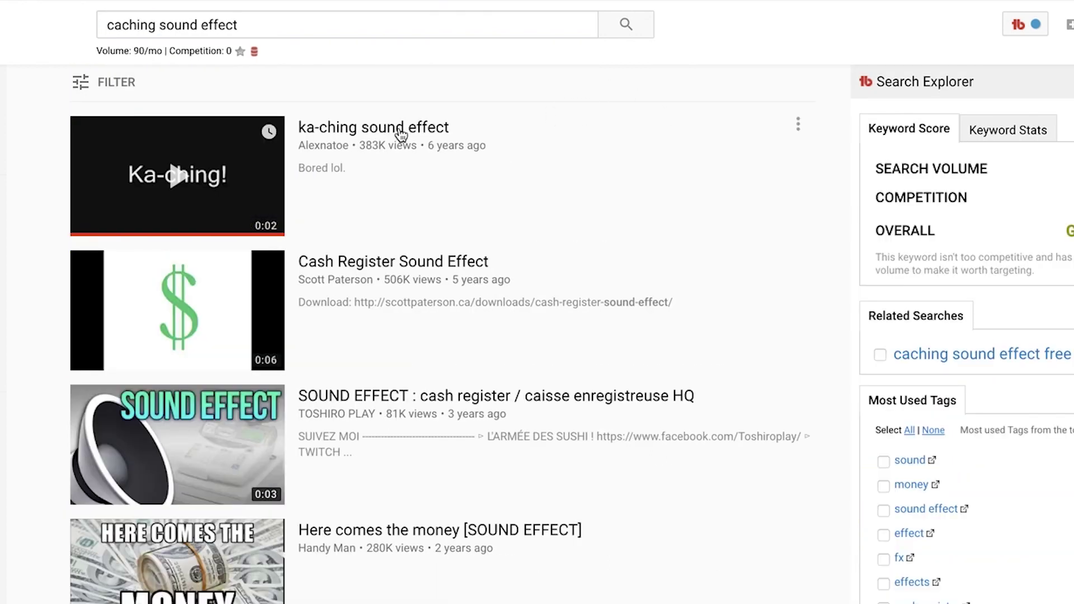
- Copy the URL of the "ka-ching sound effect" video and paste it as a new link in 4K Video Downloader
click(401, 133)
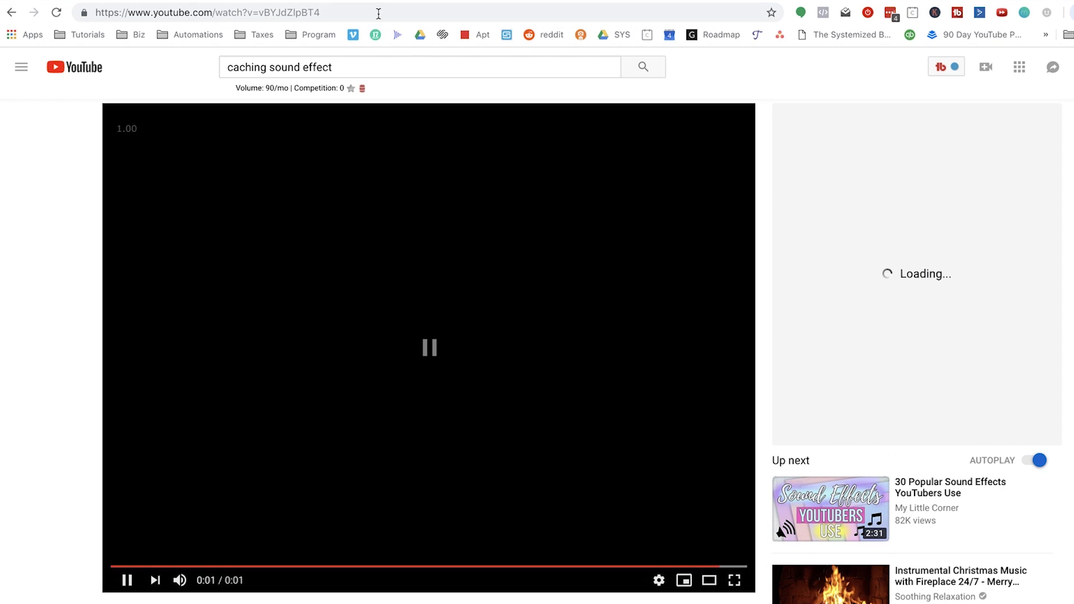
click(376, 12)
key(super+space)
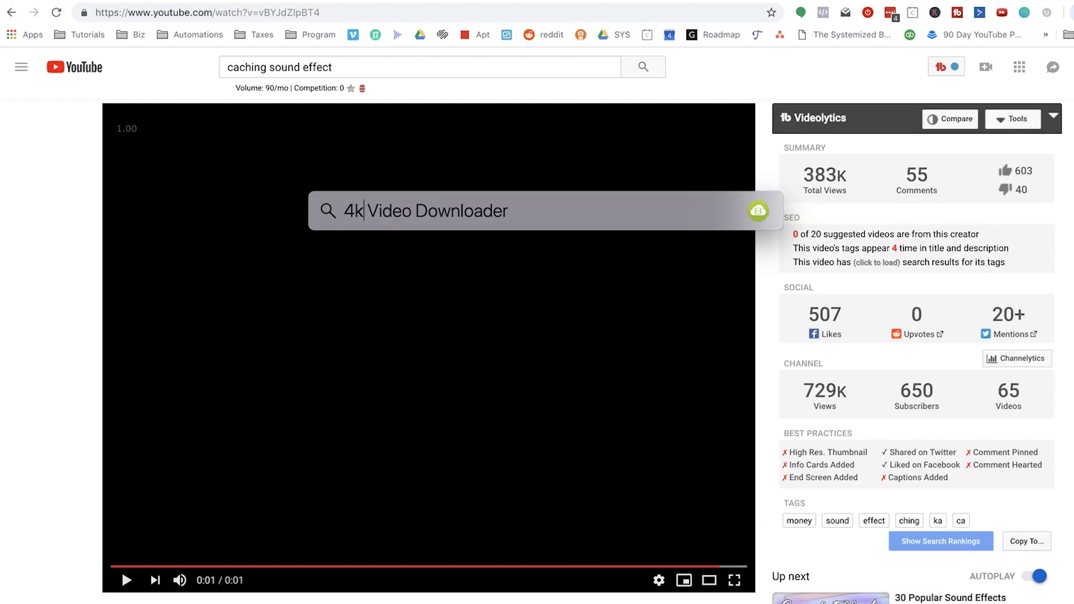
key(Return)
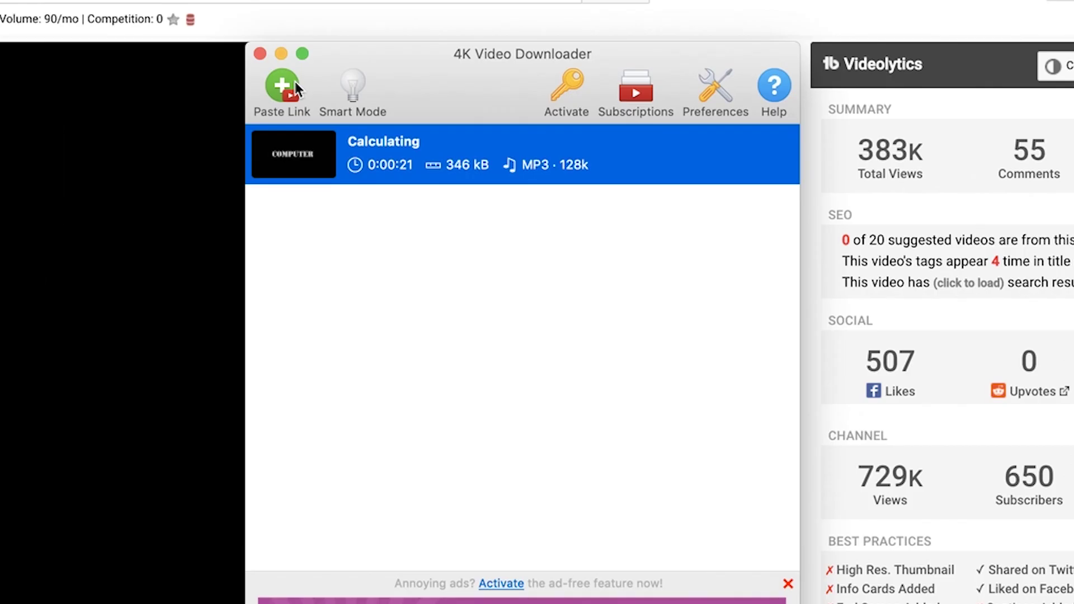
click(422, 136)
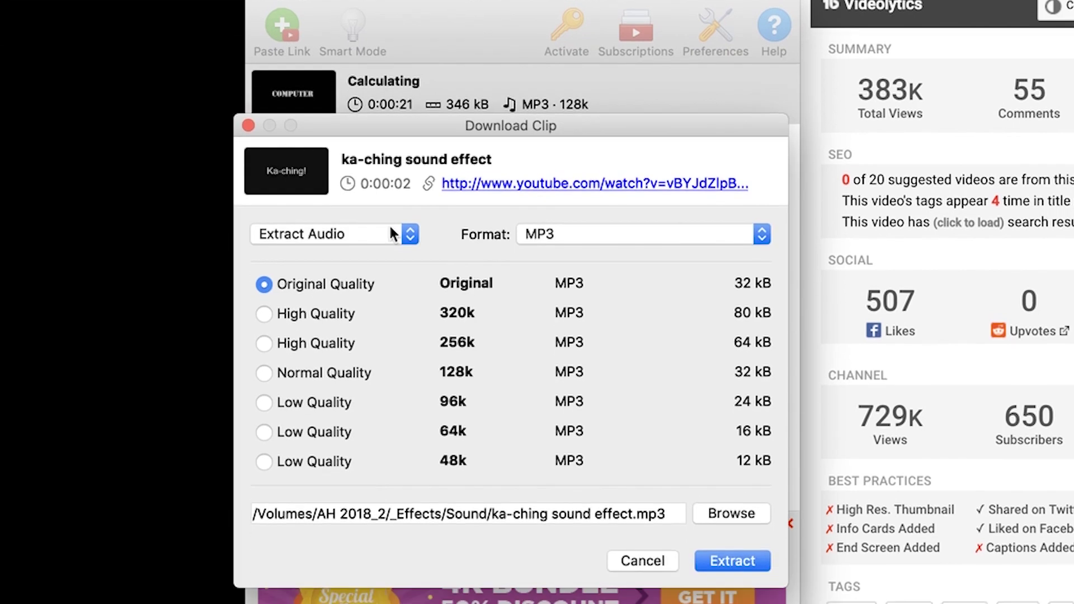
- Configure the ka-ching clip's download as Extract Audio in MP3 format
click(360, 295)
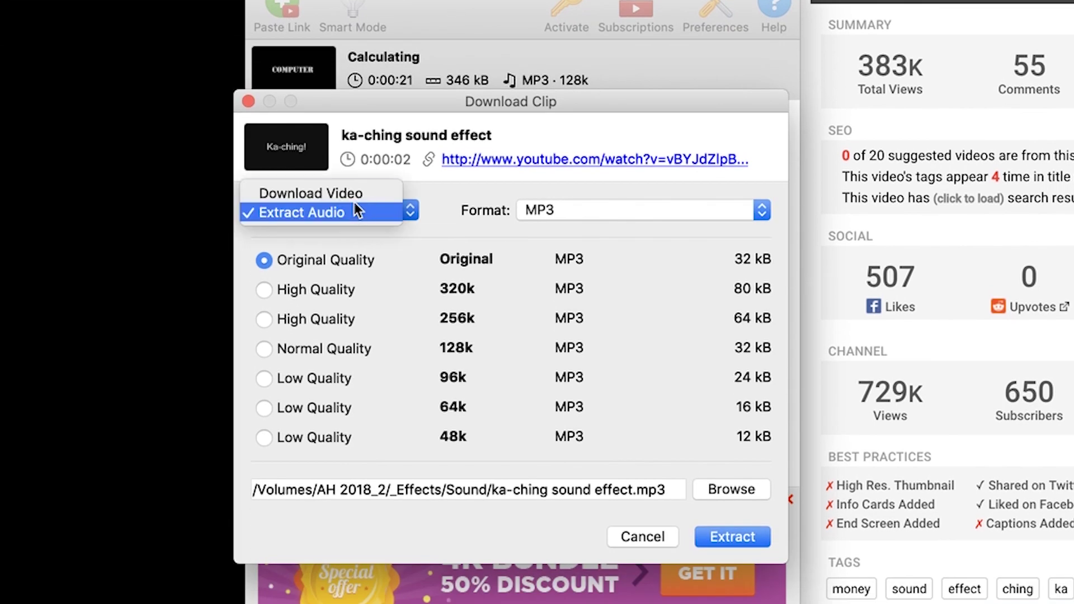
click(355, 204)
click(605, 211)
click(606, 212)
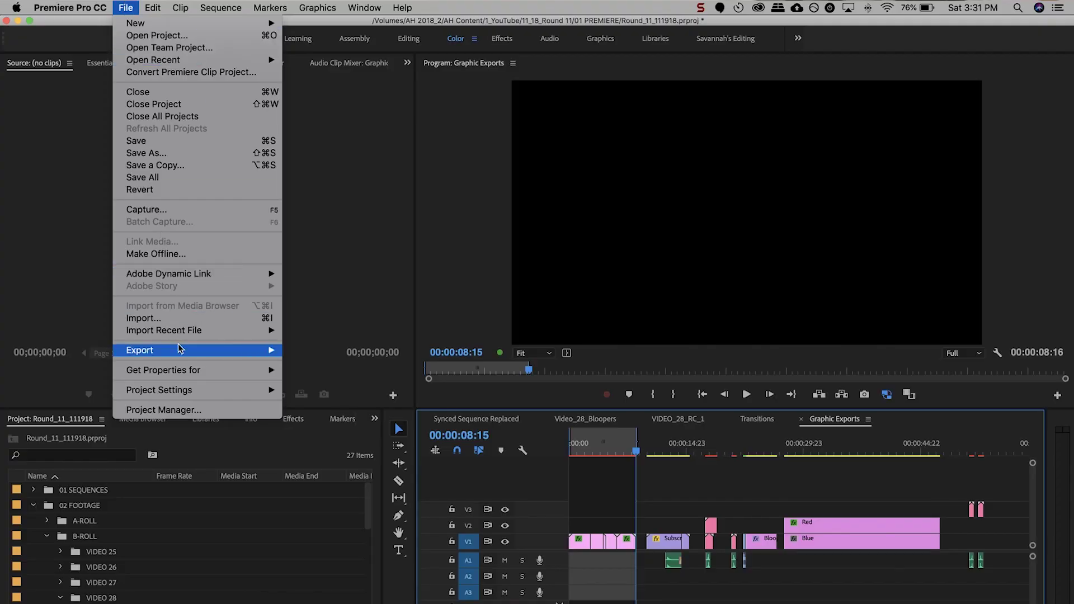
- Start a media export of the Graphic Exports sequence in Premiere Pro, using QuickTime format and the Animation video codec
mouse_move(179, 351)
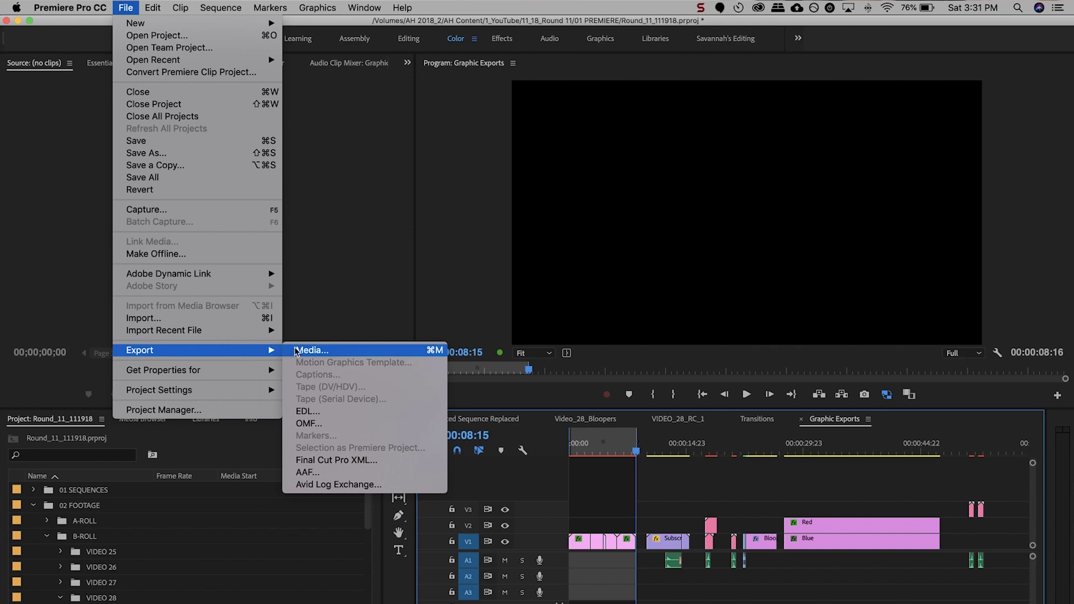
click(300, 350)
click(718, 89)
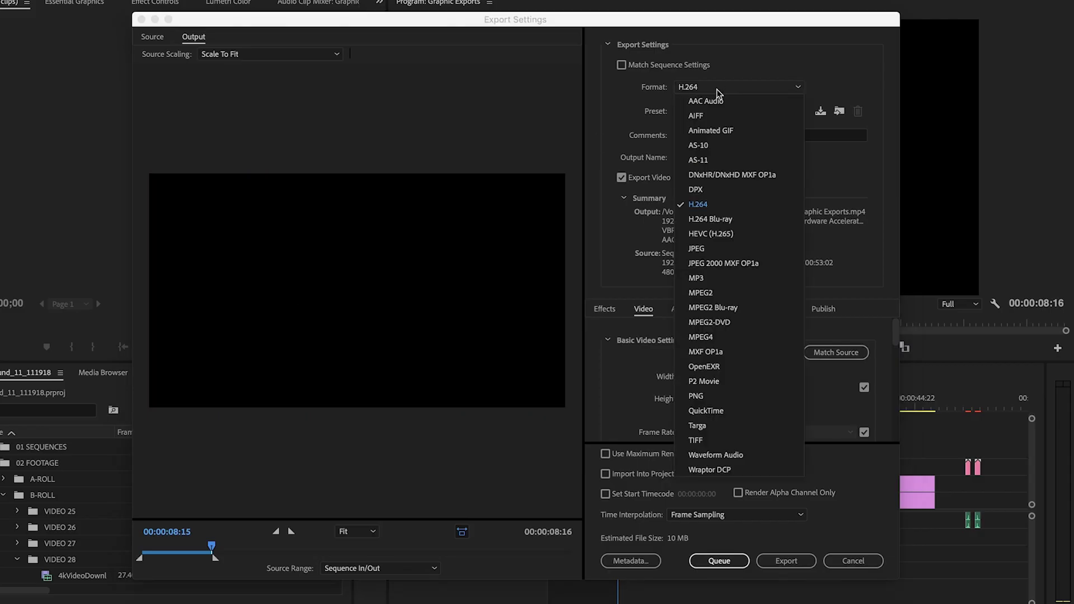
click(686, 448)
click(694, 355)
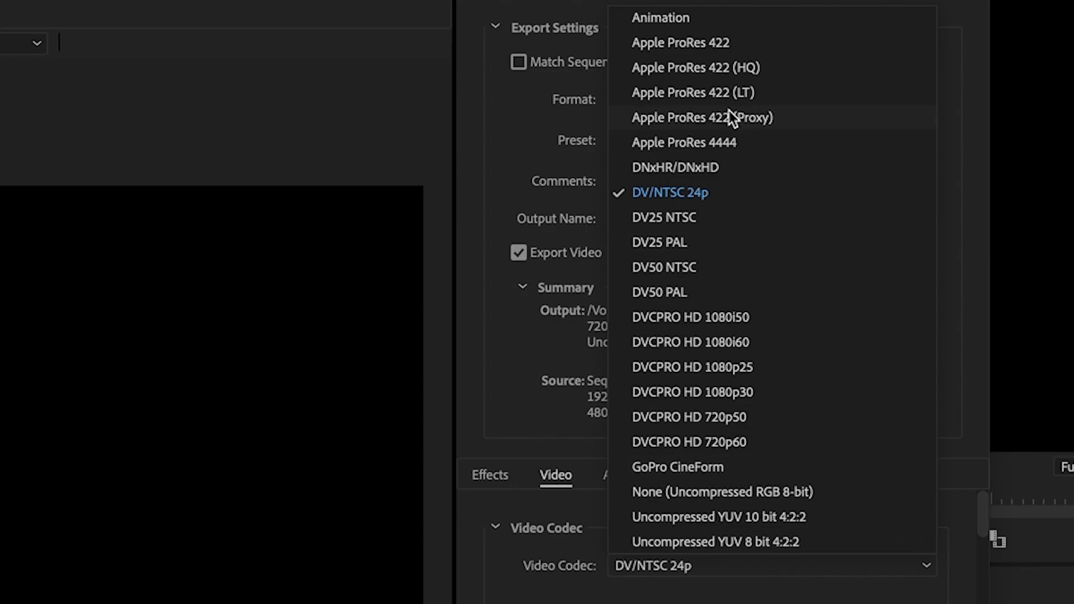
click(707, 19)
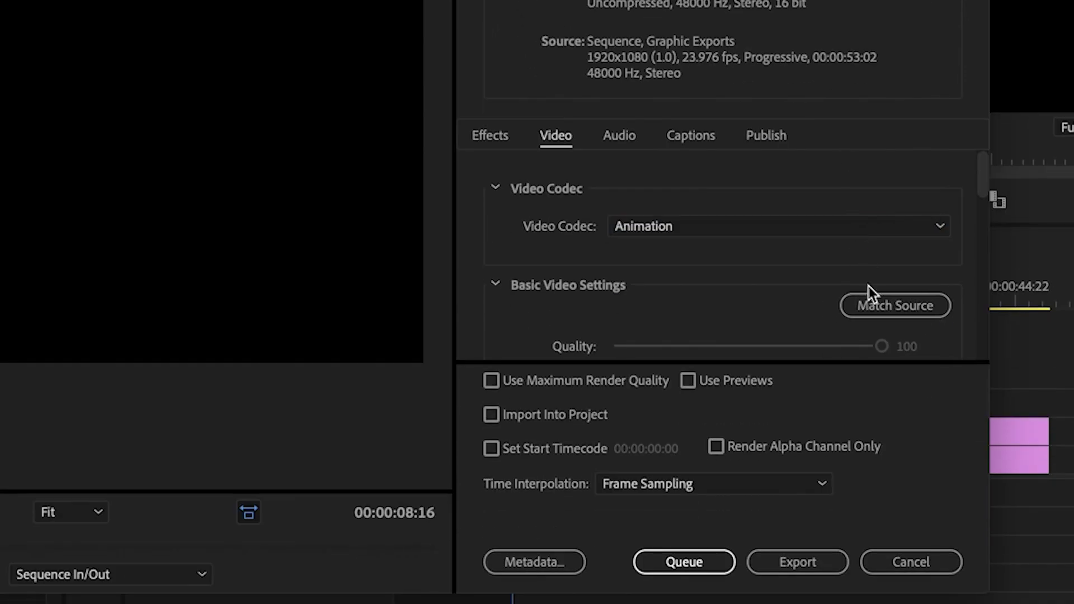
- Match the video settings to the source, enable Render at Maximum Depth and Use Maximum Render Quality, and export the graphic
click(874, 312)
scroll(535, 264, down, 5)
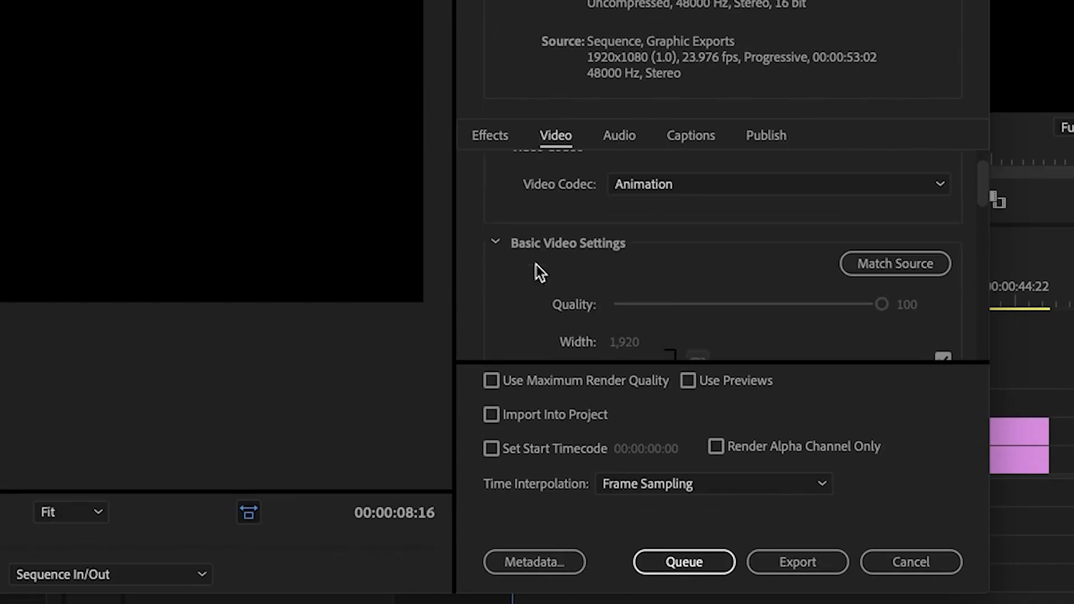
click(525, 278)
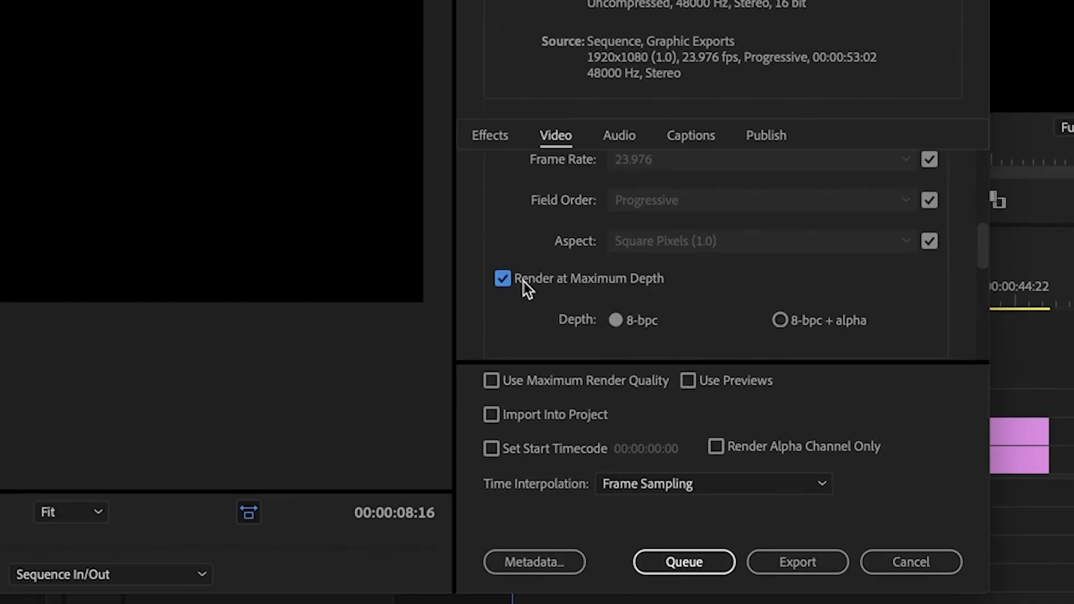
scroll(781, 323, down, 3)
click(534, 385)
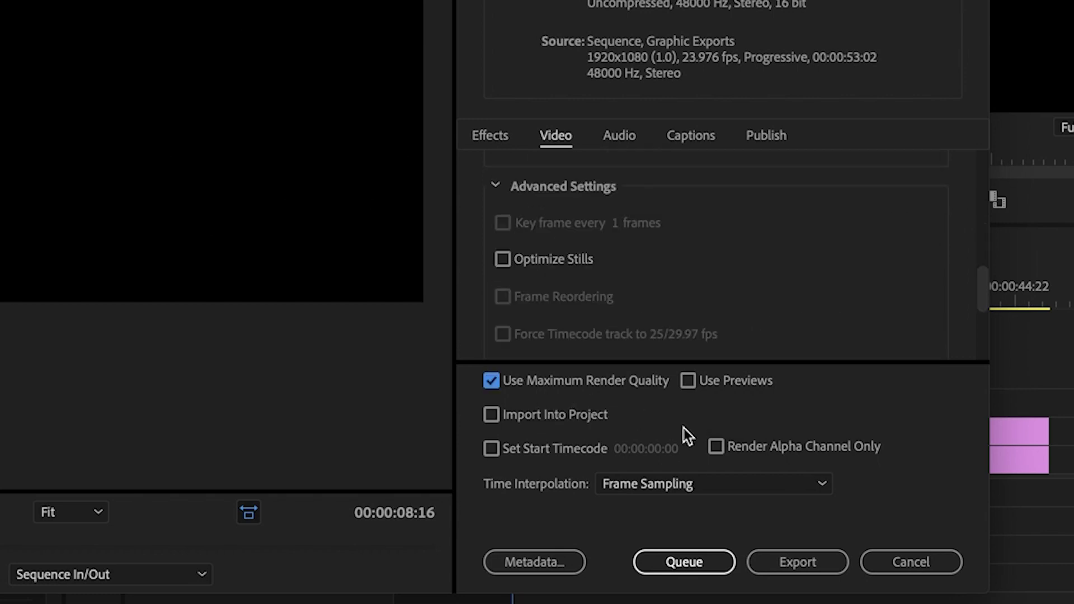
click(789, 559)
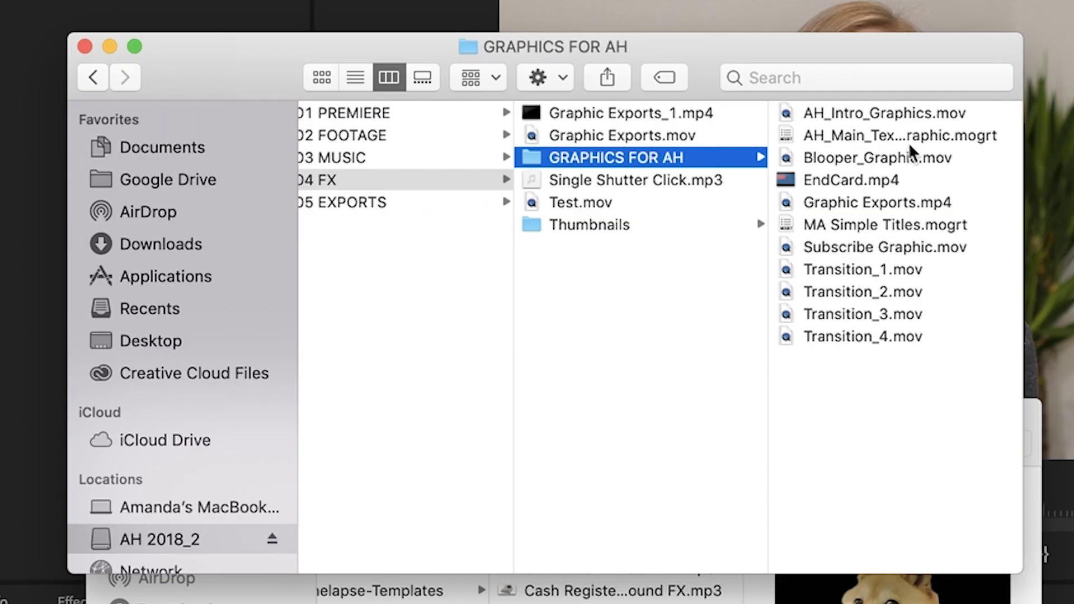